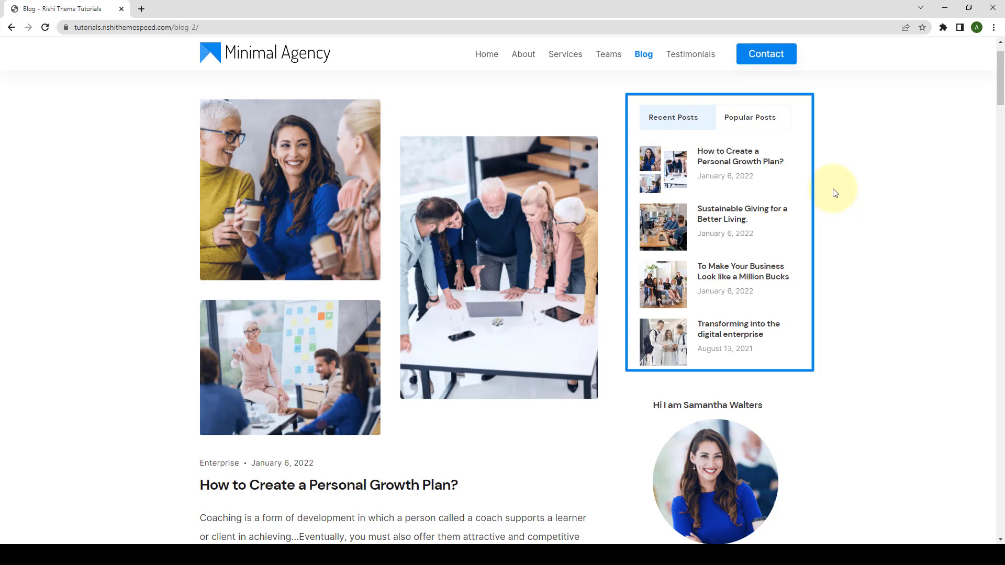
# Preview the blog sidebar's Popular Posts tab, then return to Recent Posts
pyautogui.click(756, 124)
pyautogui.click(694, 132)
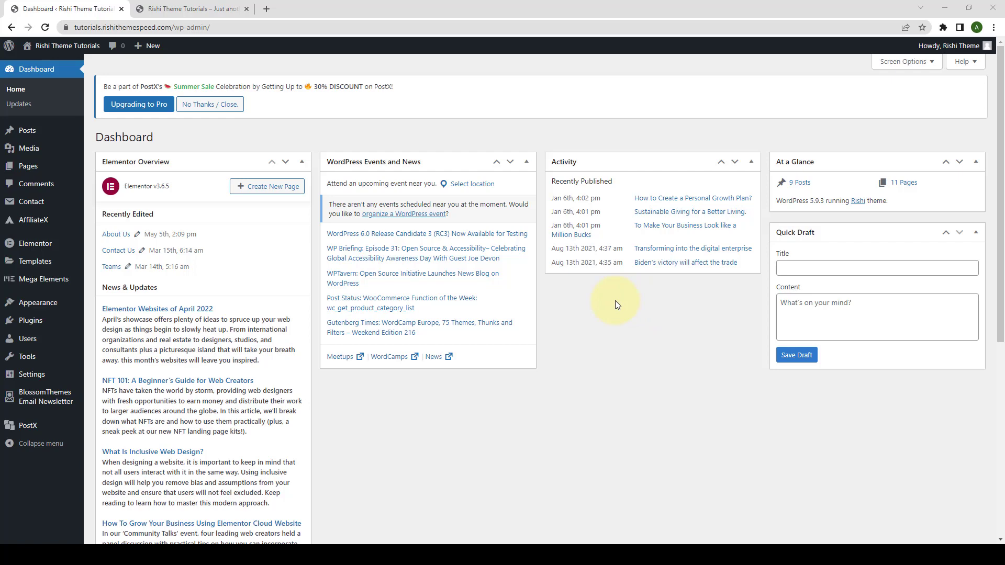
pyautogui.click(190, 8)
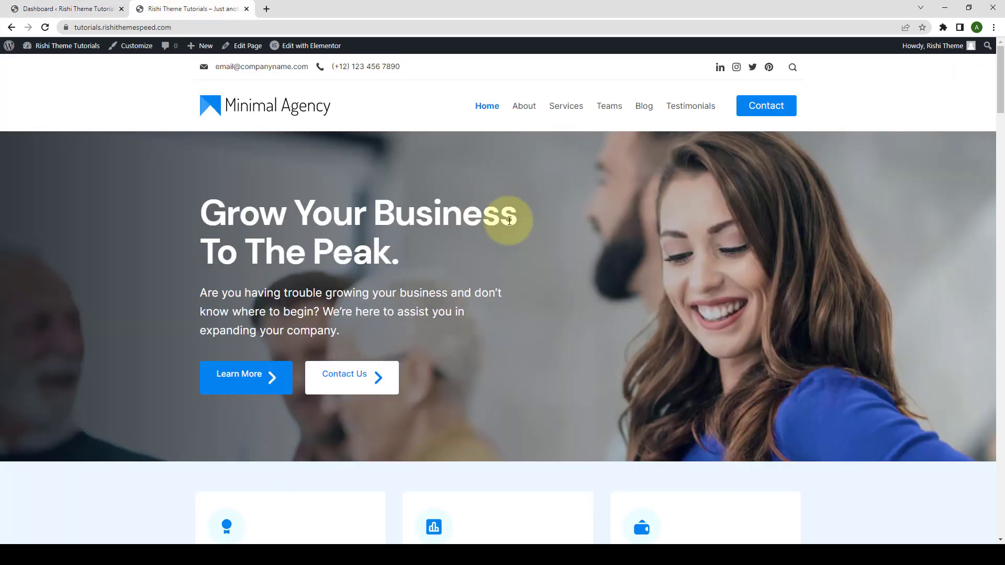
pyautogui.click(651, 113)
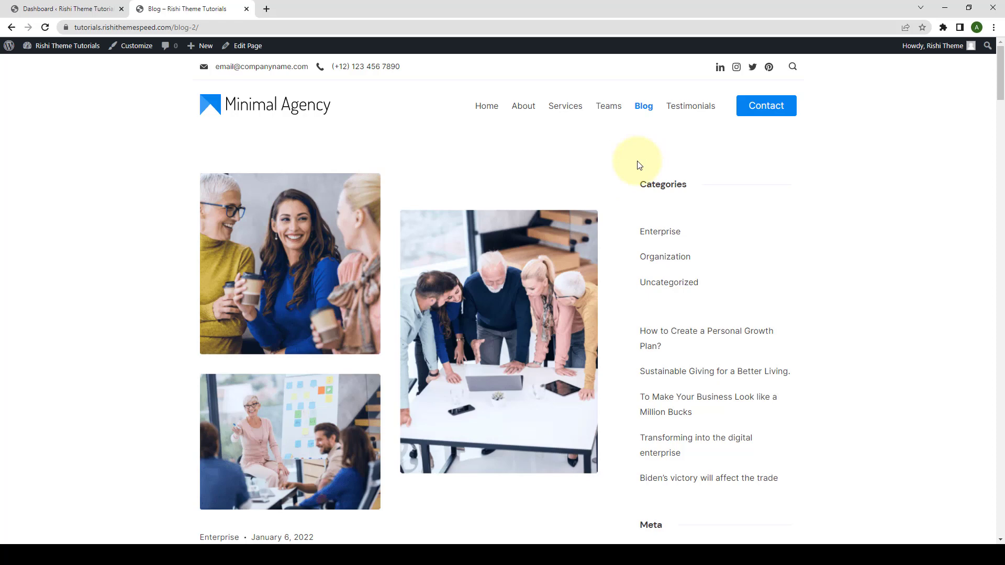
pyautogui.click(67, 9)
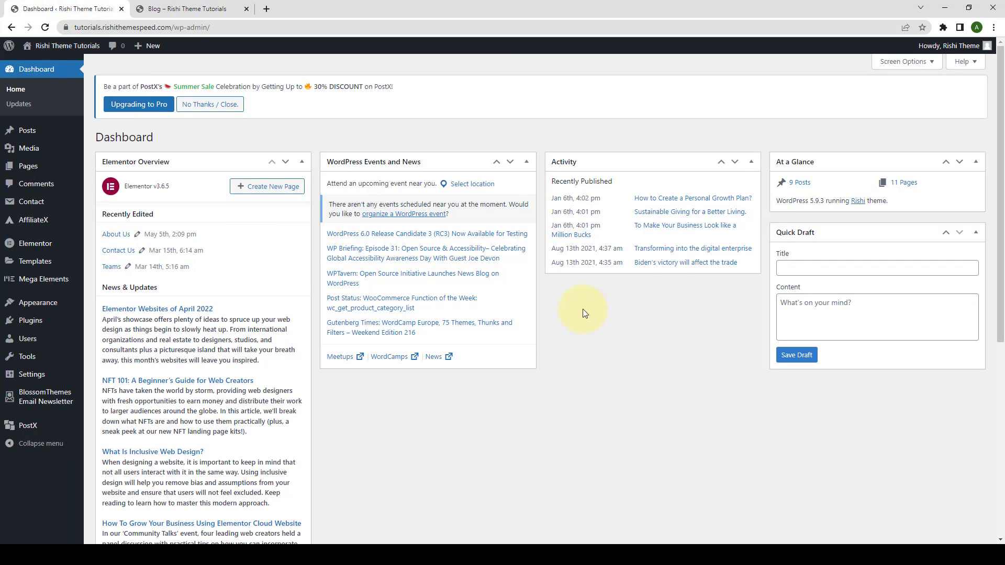
# Go to Appearance > Widgets and expand the Sidebar widget area to view its blocks
pyautogui.moveTo(57, 303)
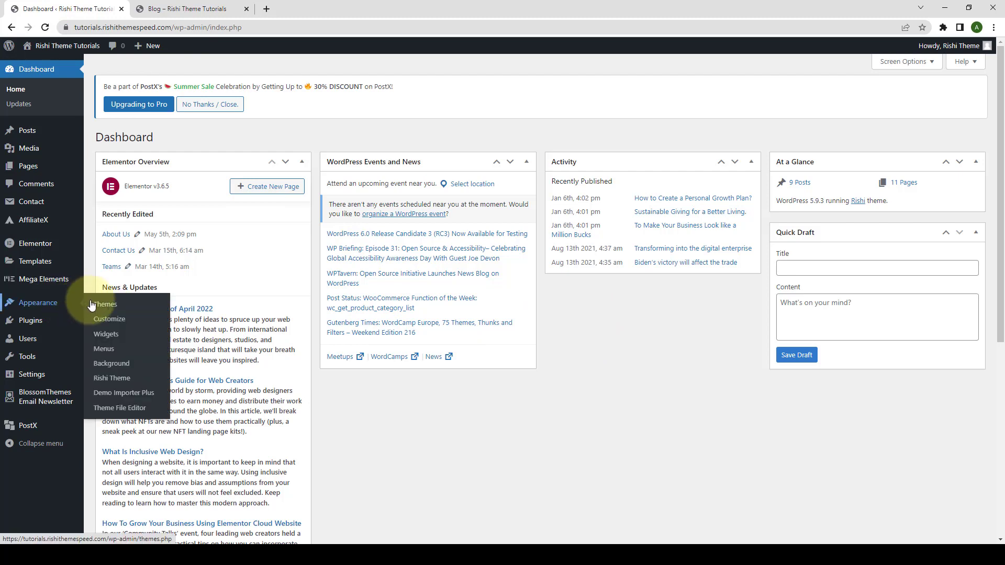
pyautogui.click(112, 340)
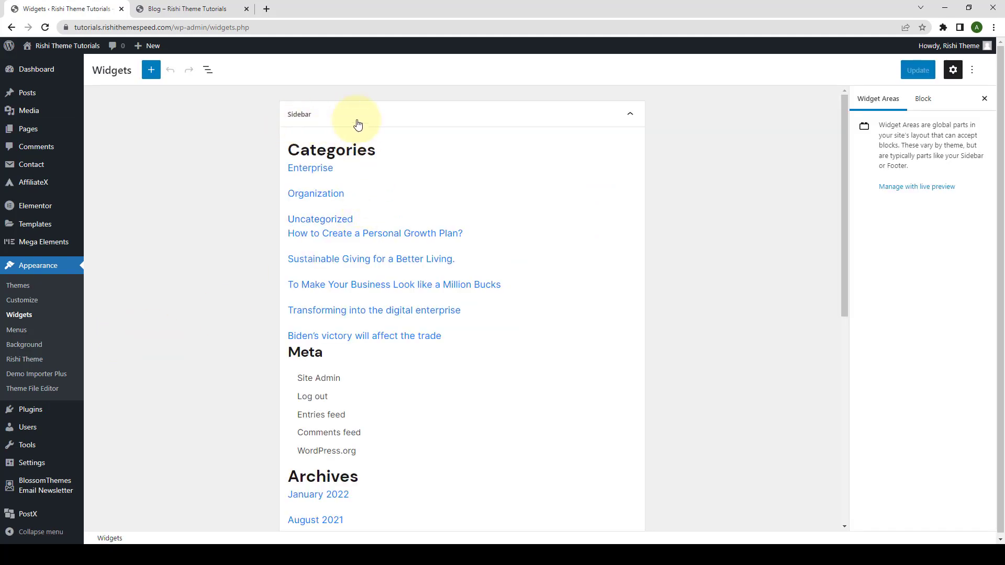
pyautogui.click(632, 116)
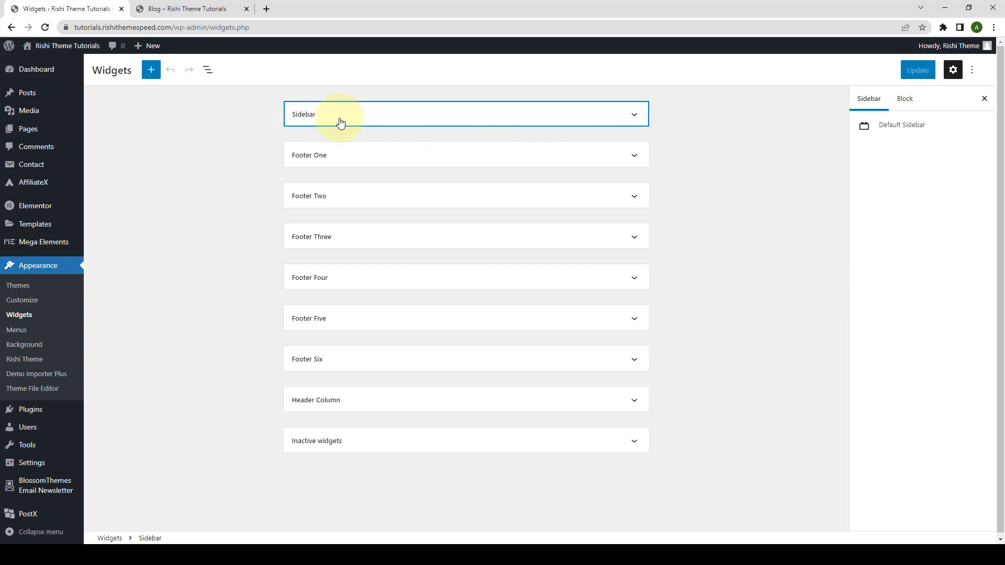
pyautogui.click(636, 114)
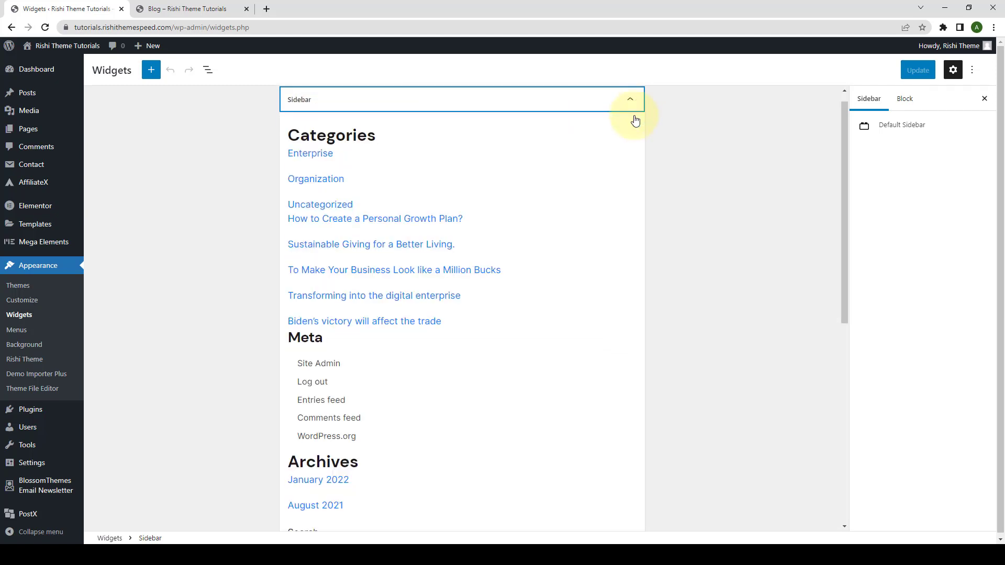
pyautogui.scroll(-3, 502, 354)
pyautogui.scroll(2, 479, 210)
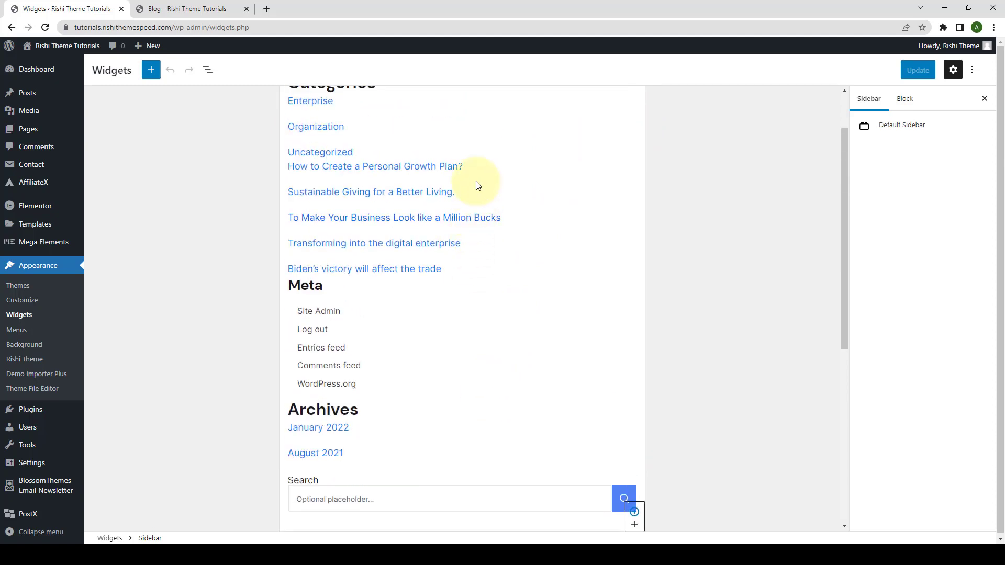
pyautogui.scroll(1, 471, 220)
pyautogui.scroll(-3, 446, 416)
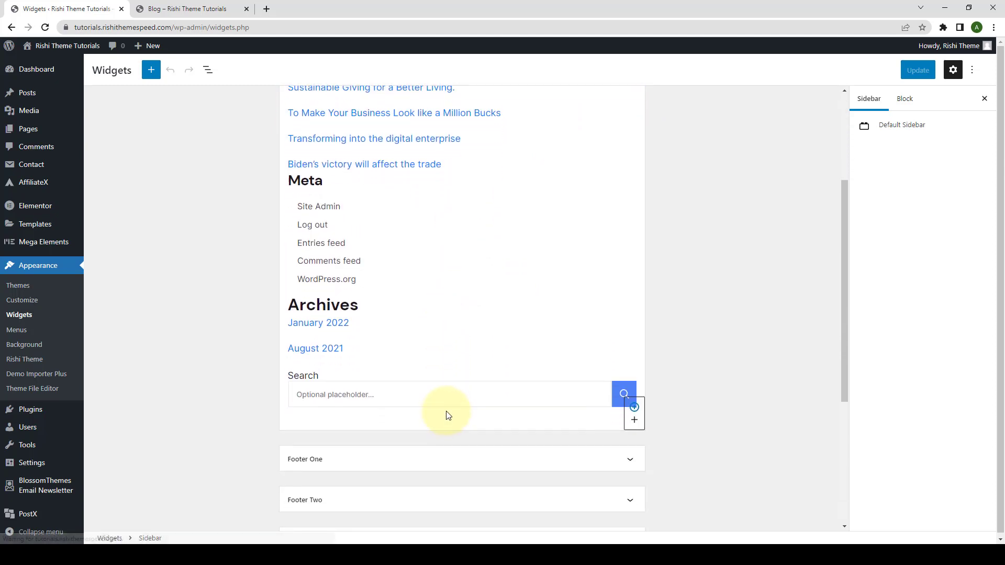
pyautogui.scroll(3, 458, 359)
pyautogui.scroll(-2, 527, 280)
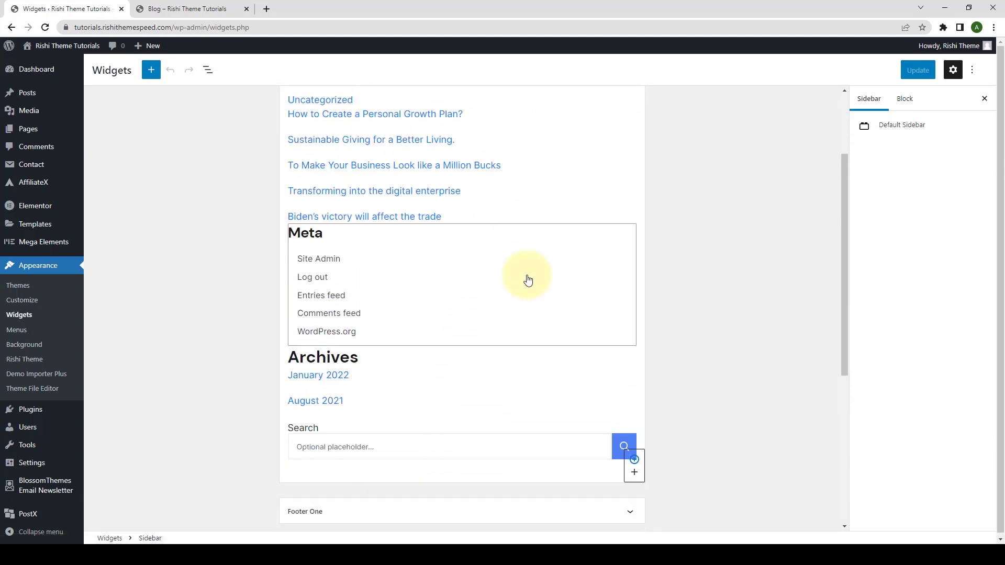
pyautogui.scroll(-1, 527, 280)
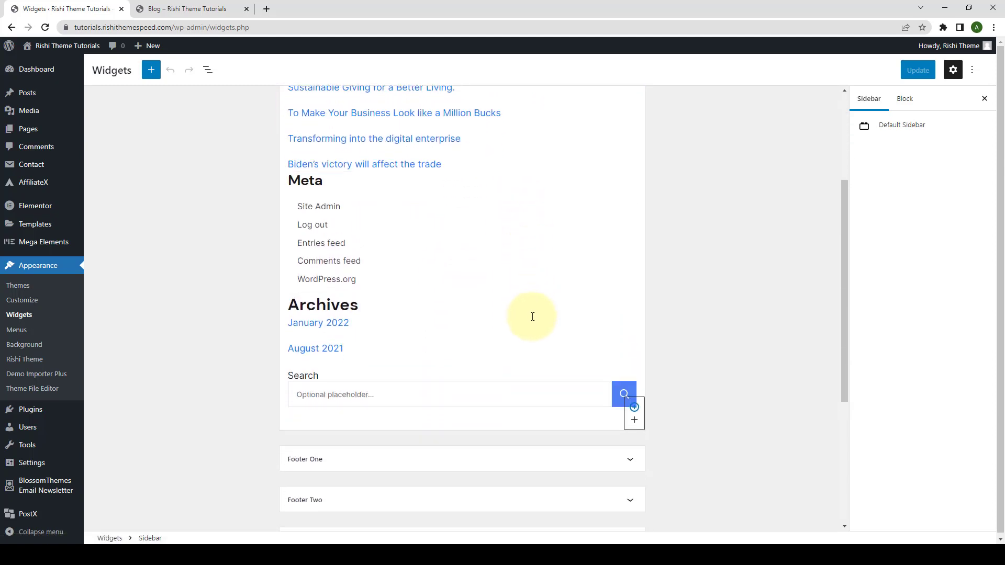
# Remove the Search, Archives, Meta and remaining group blocks from the Sidebar
pyautogui.click(542, 377)
pyautogui.click(539, 352)
pyautogui.click(556, 514)
pyautogui.click(386, 293)
pyautogui.click(424, 460)
pyautogui.click(386, 271)
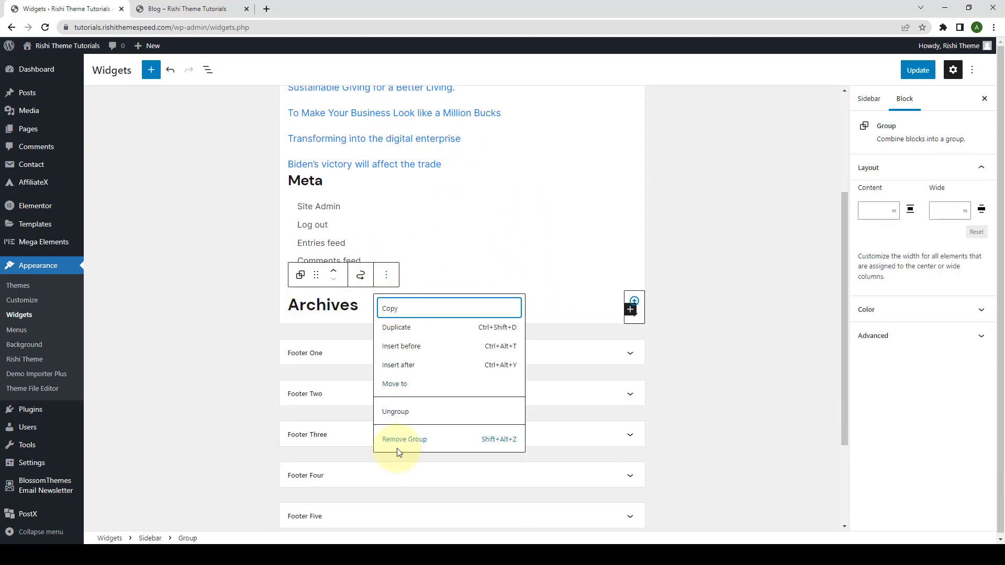
pyautogui.click(399, 451)
pyautogui.hotkey('shift', 'alt', 'z')
pyautogui.hotkey('shift', 'alt', 'z')
pyautogui.hotkey('shift', 'alt', 'z')
pyautogui.hotkey('shift', 'alt', 'z')
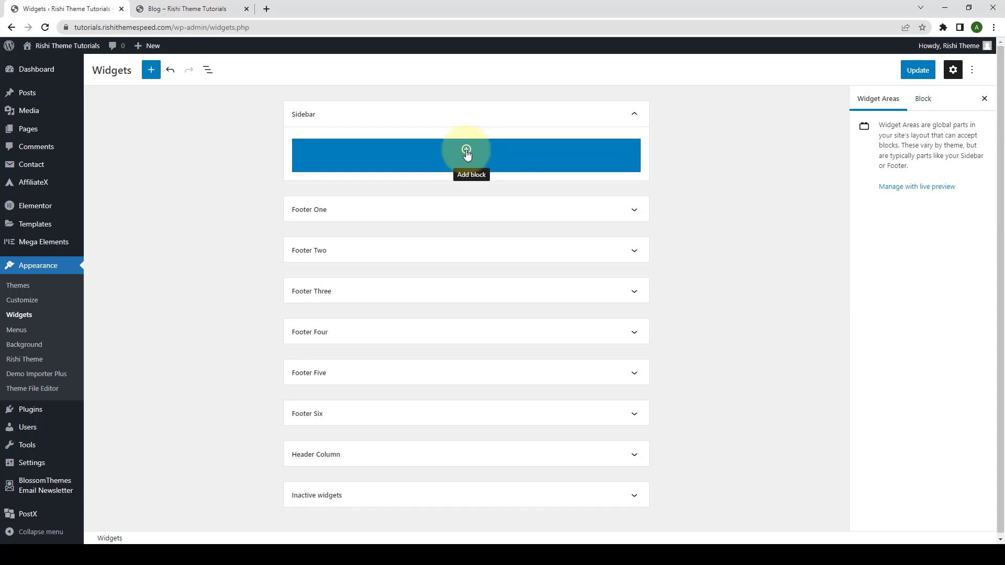
# Search the block inserter for 'Posts tab' and add the Rishi - Posts Tab block to the Sidebar
pyautogui.click(466, 150)
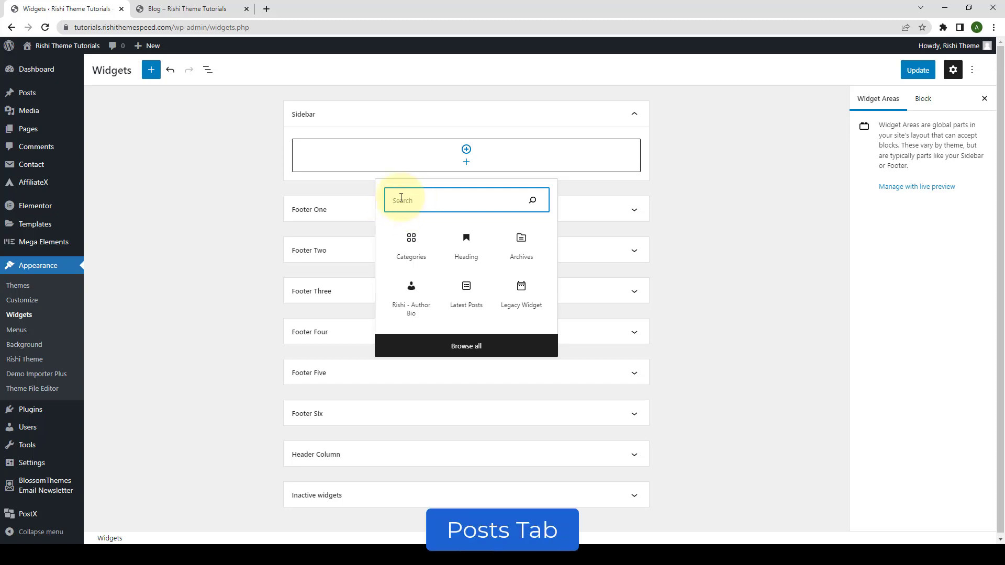
pyautogui.write('Posts')
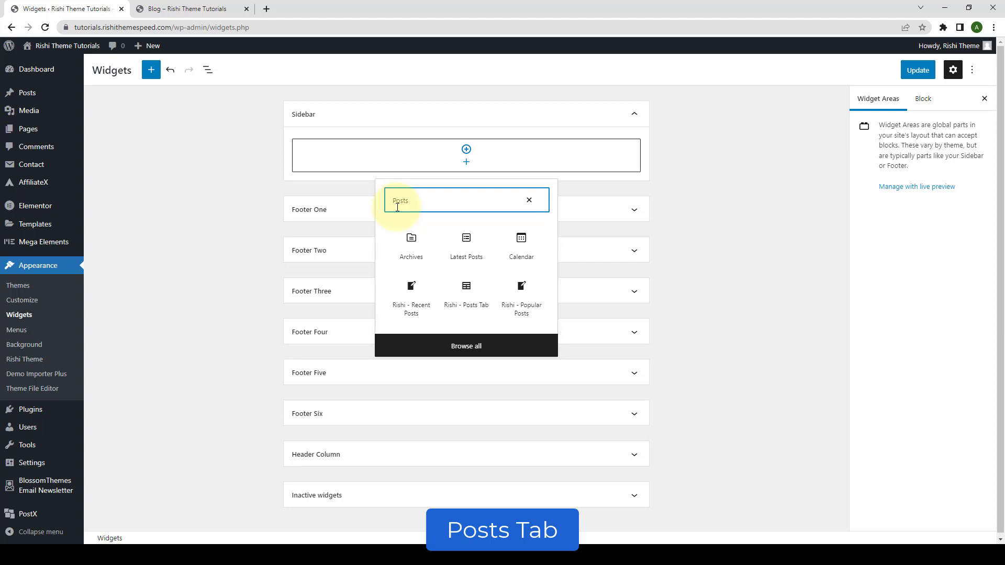
pyautogui.write(' tab')
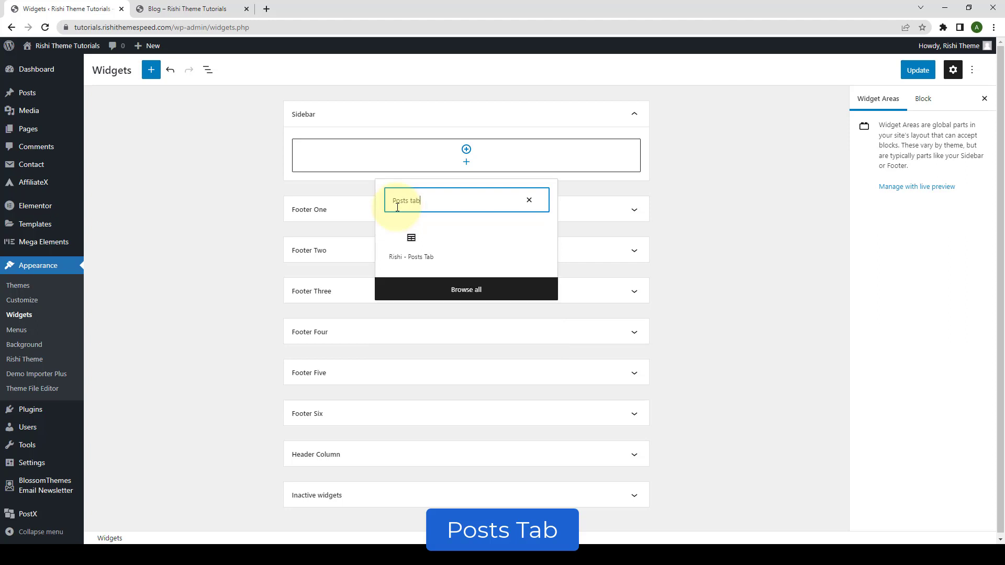
pyautogui.click(421, 249)
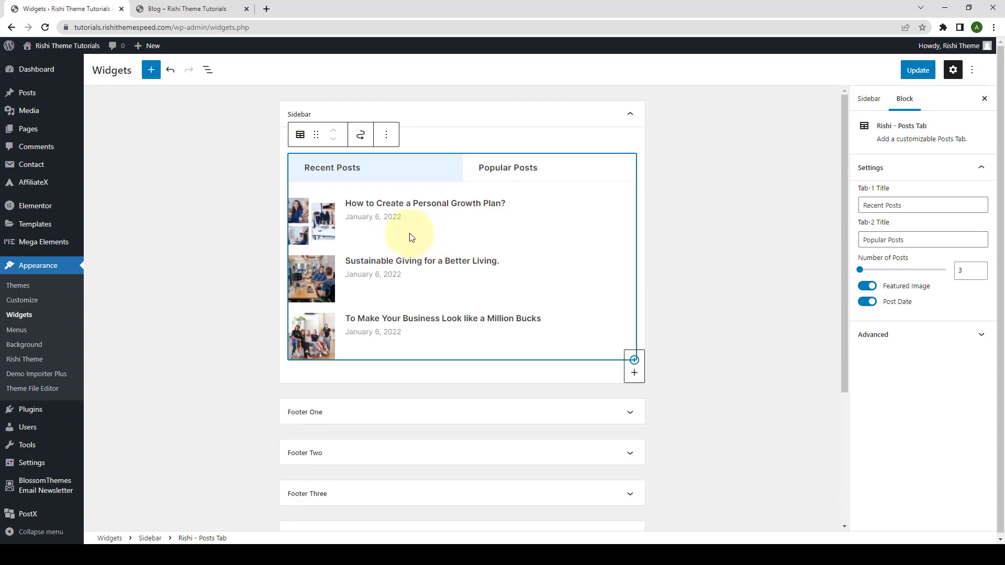
# Preview both tabs and check the first tab's title, Recent Posts, in block settings
pyautogui.click(517, 167)
pyautogui.click(406, 181)
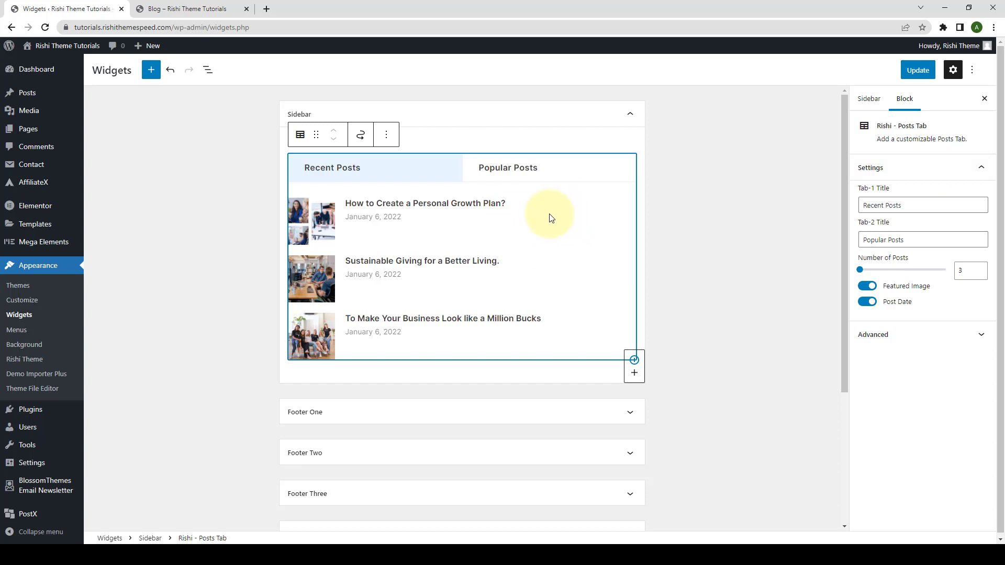
pyautogui.moveTo(901, 204); pyautogui.dragTo(862, 204)
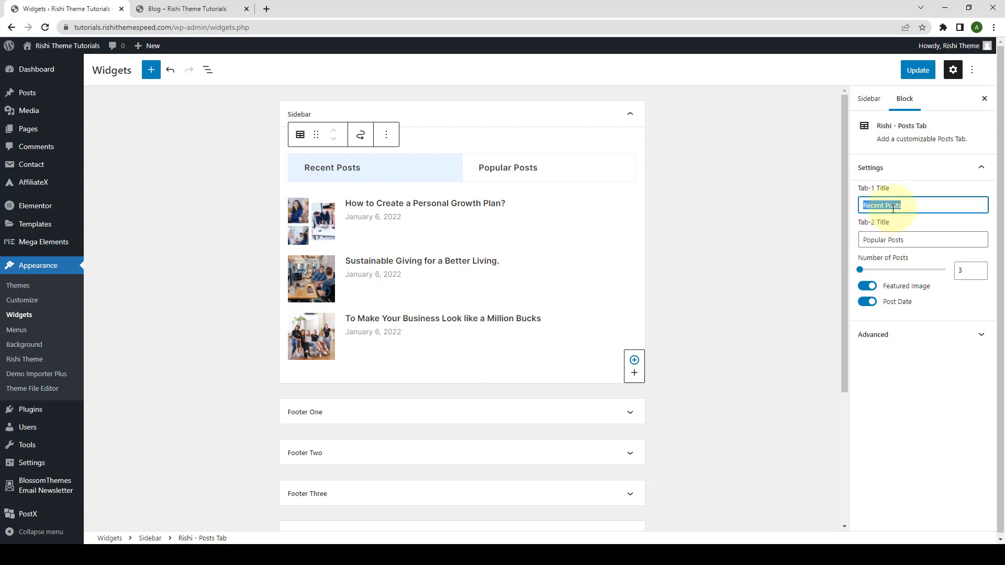
pyautogui.click(908, 204)
pyautogui.moveTo(909, 204); pyautogui.dragTo(863, 205)
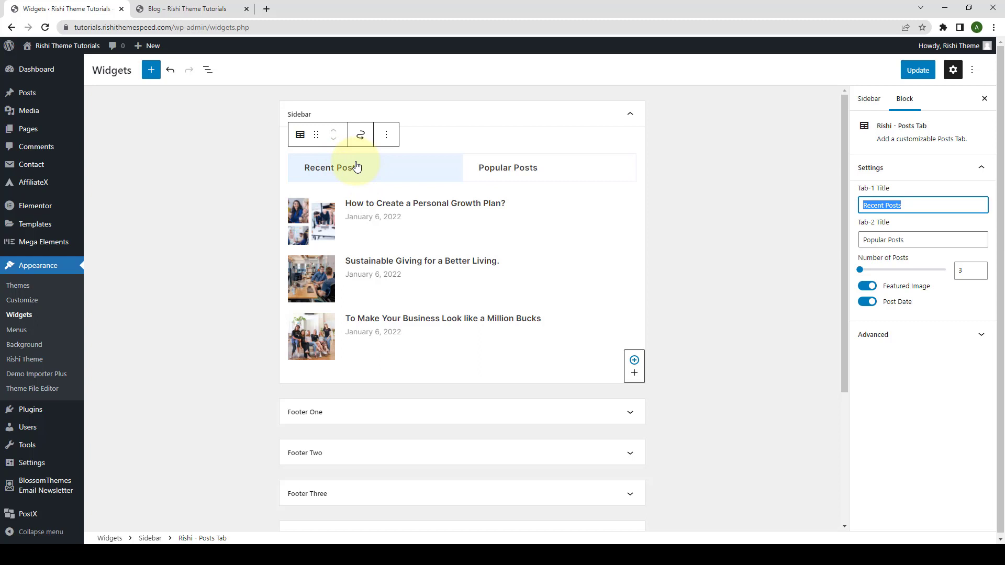
pyautogui.click(908, 205)
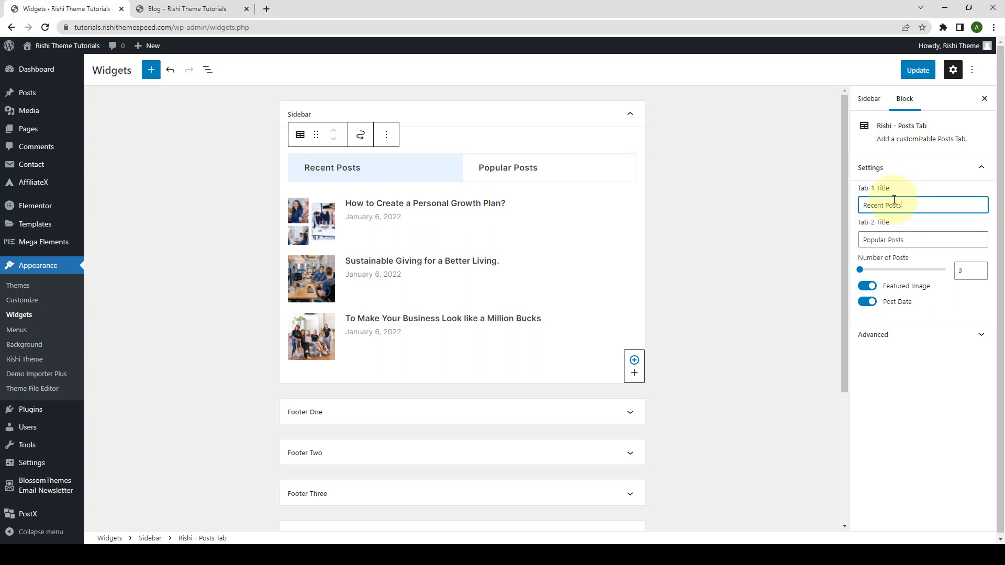
pyautogui.click(890, 224)
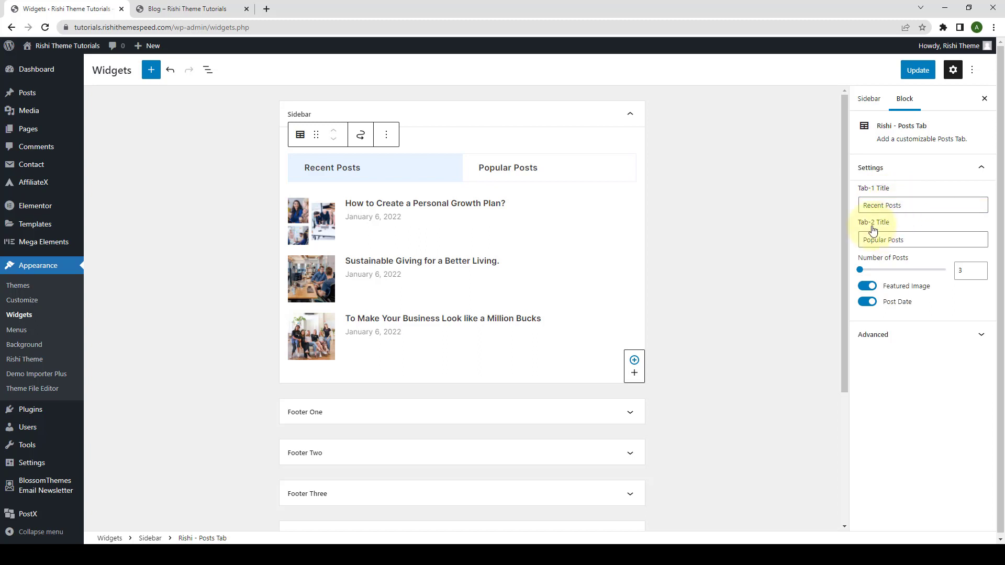
# Set the Tab-2 Title field to 'Popular Posts'
pyautogui.moveTo(915, 239); pyautogui.dragTo(868, 236)
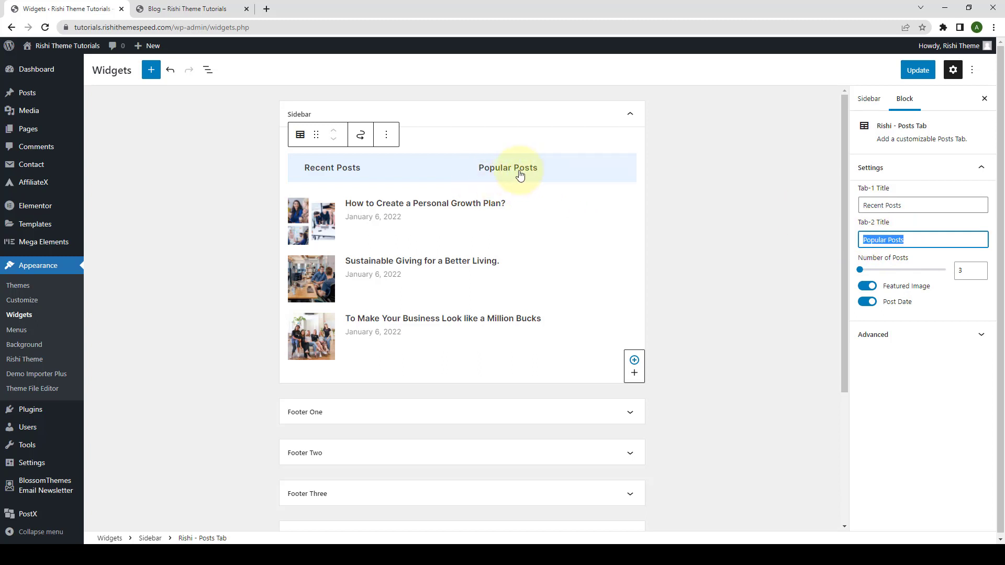
pyautogui.click(910, 239)
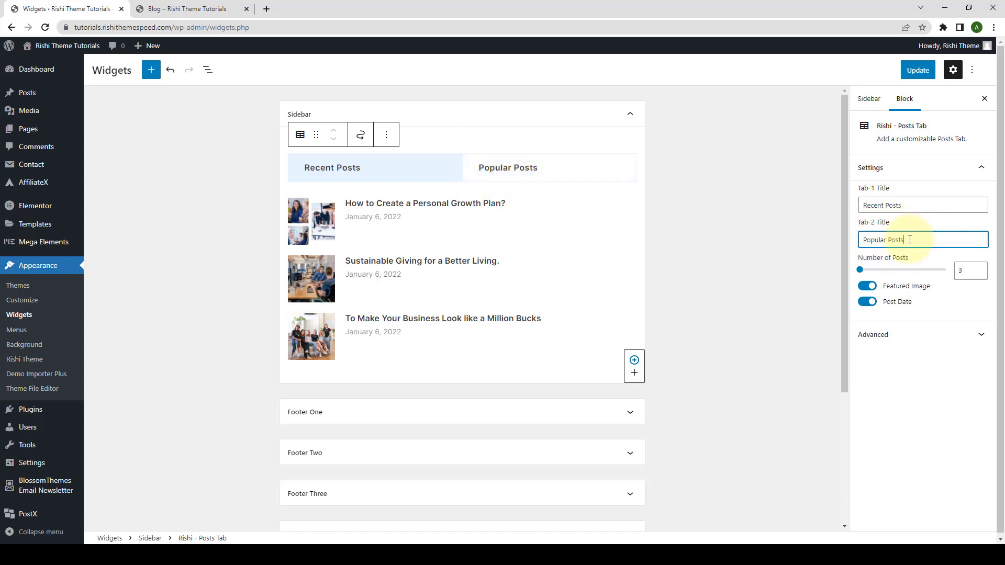
pyautogui.moveTo(910, 239); pyautogui.dragTo(858, 241)
pyautogui.click(903, 239)
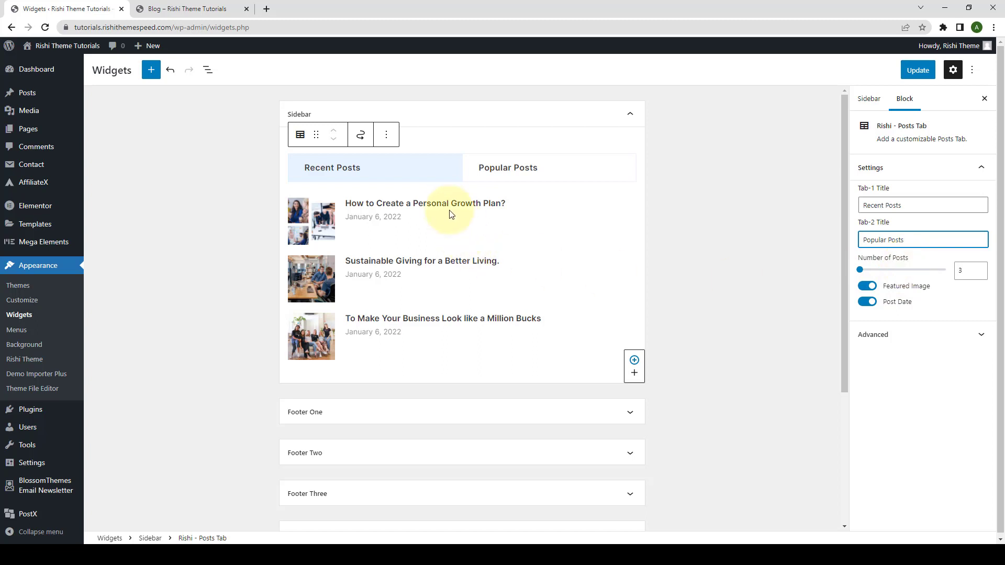
# Raise Number of Posts from 3 to 6, checking the Popular and Recent Posts previews
pyautogui.click(539, 169)
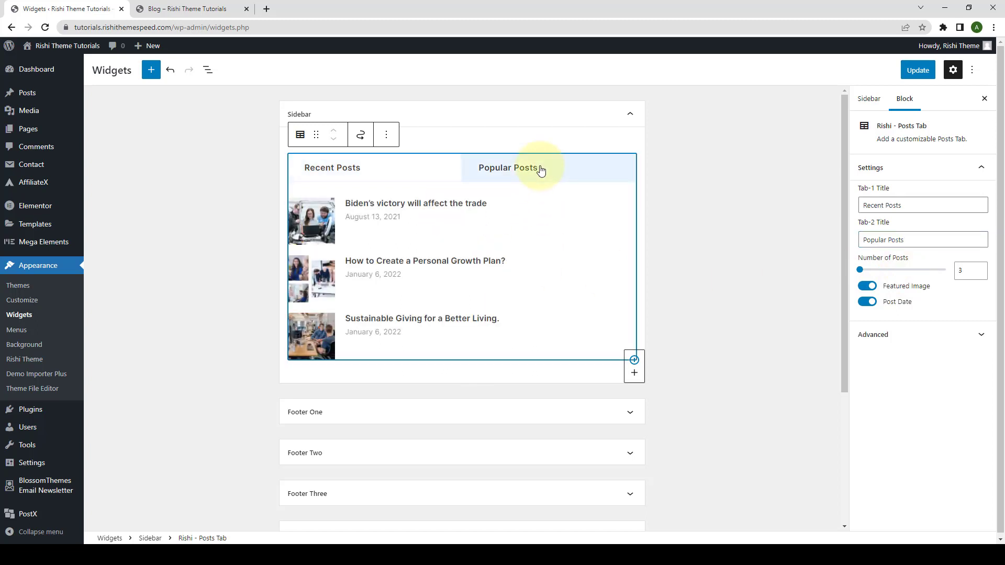
pyautogui.click(979, 269)
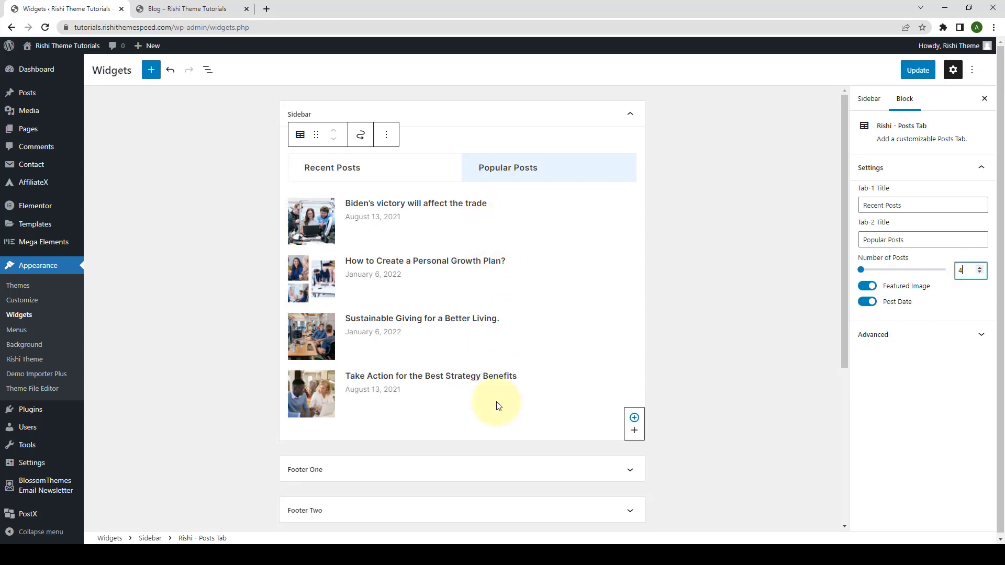
pyautogui.click(375, 171)
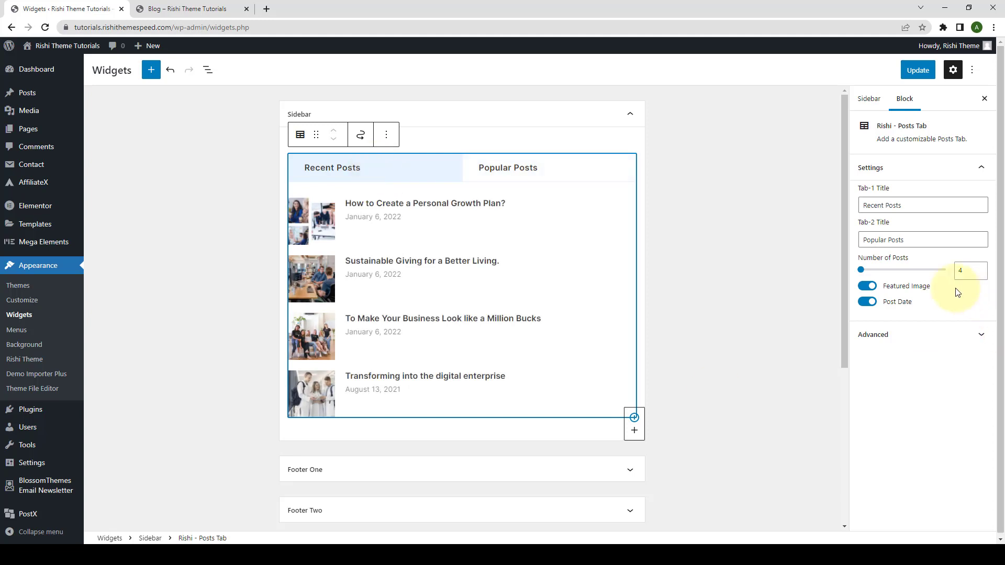
pyautogui.click(977, 269)
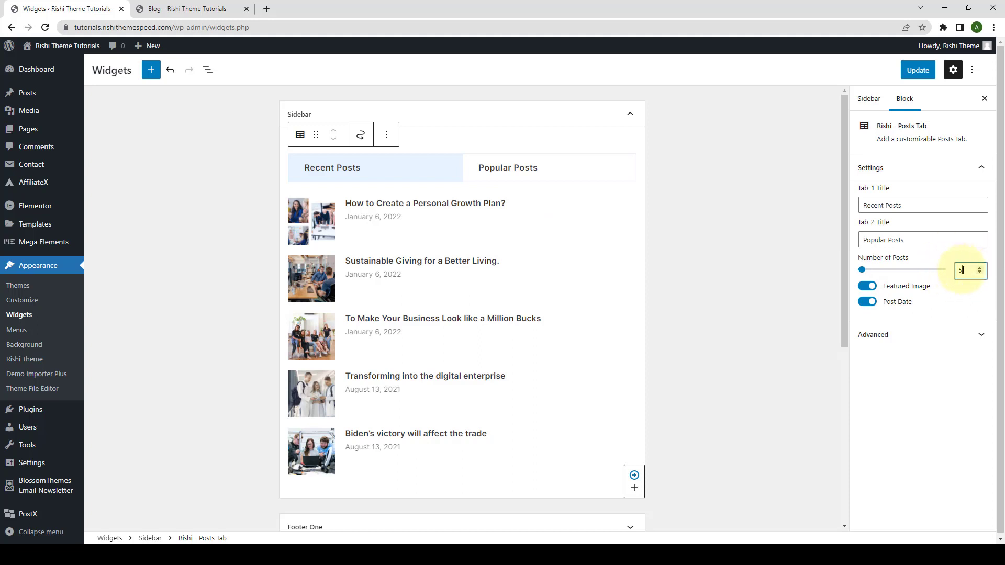
pyautogui.click(979, 268)
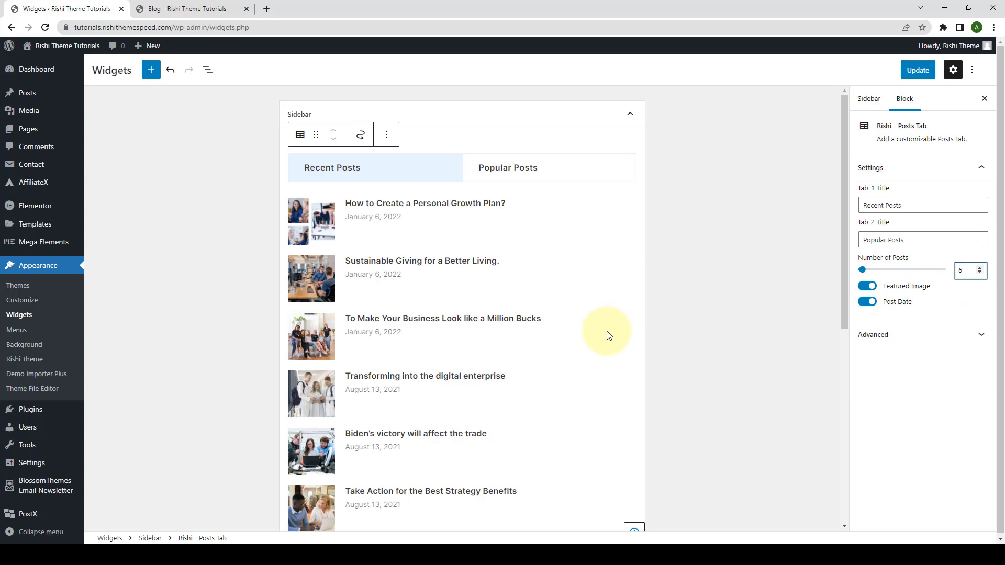
pyautogui.click(570, 168)
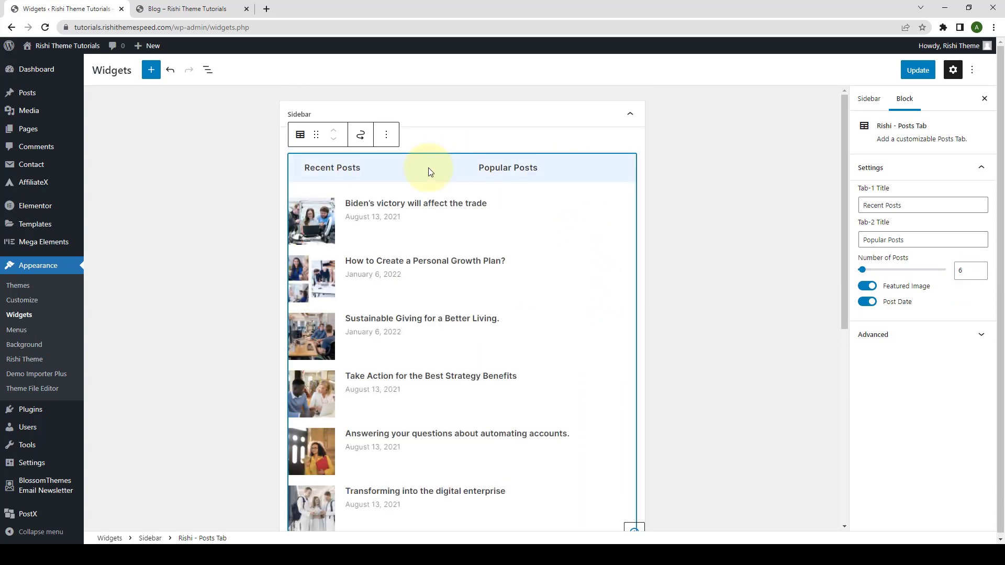
# Toggle Featured Image and Post Date off and back on, leaving both enabled
pyautogui.scroll(-1, 507, 294)
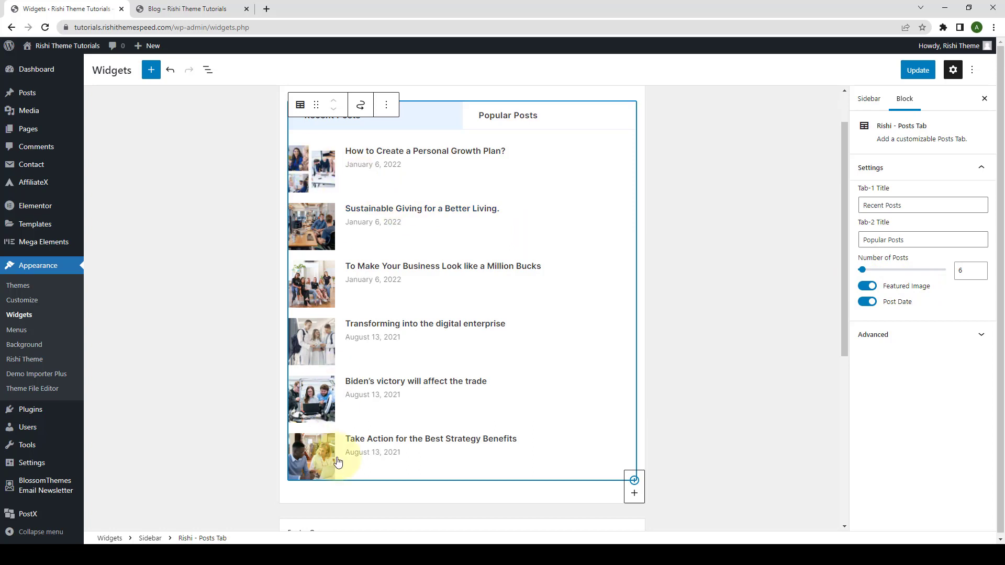
pyautogui.click(866, 288)
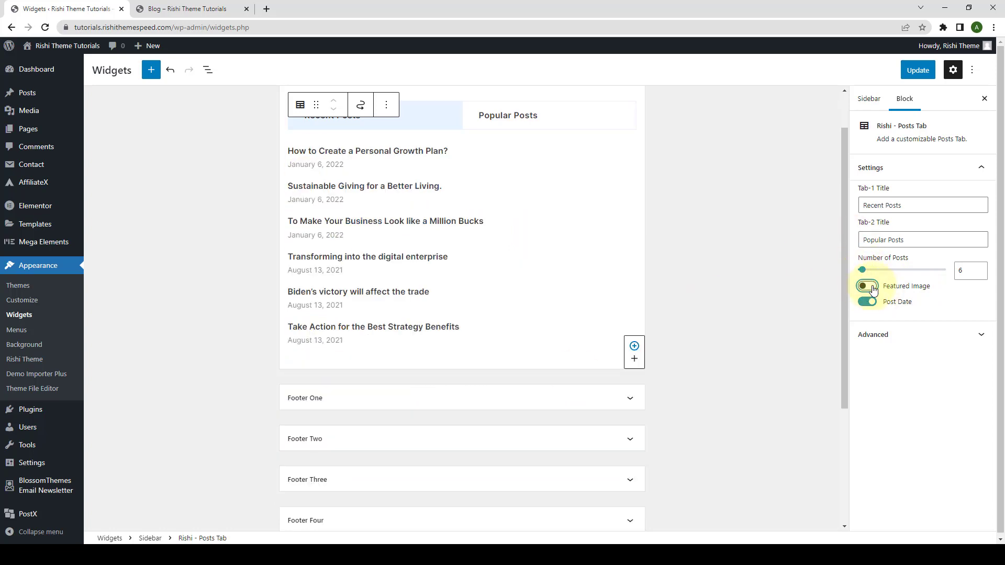
pyautogui.click(872, 289)
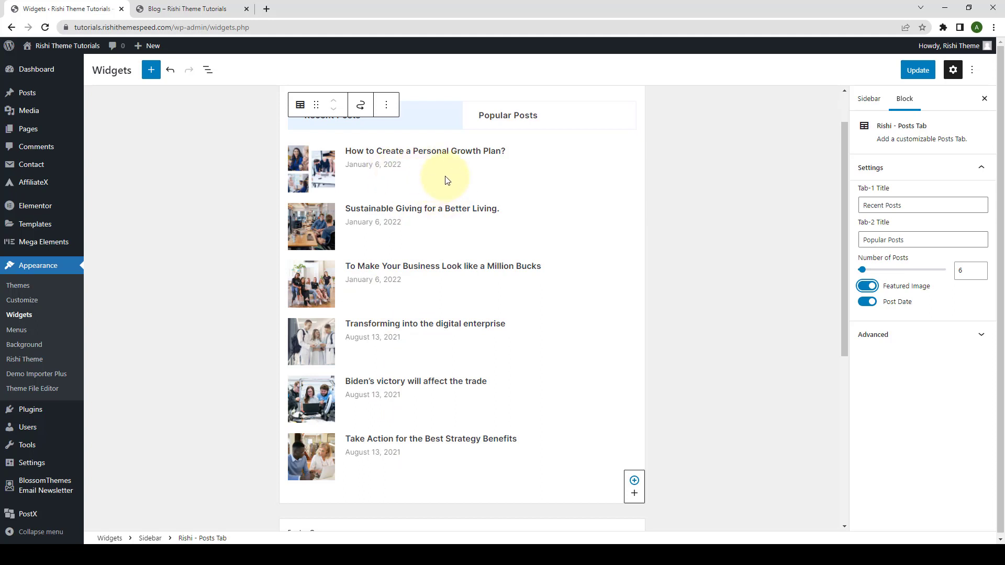
pyautogui.click(867, 303)
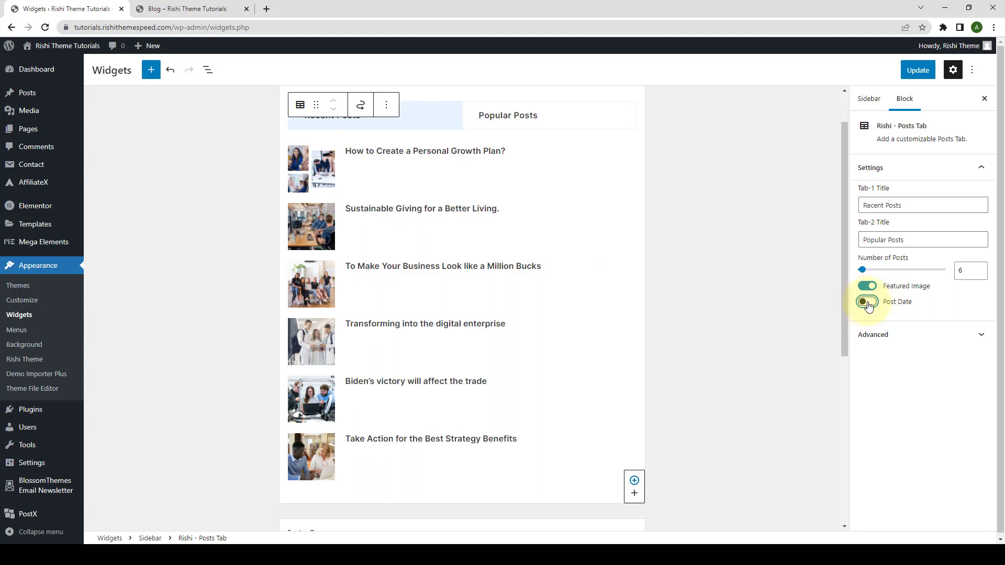
pyautogui.click(868, 303)
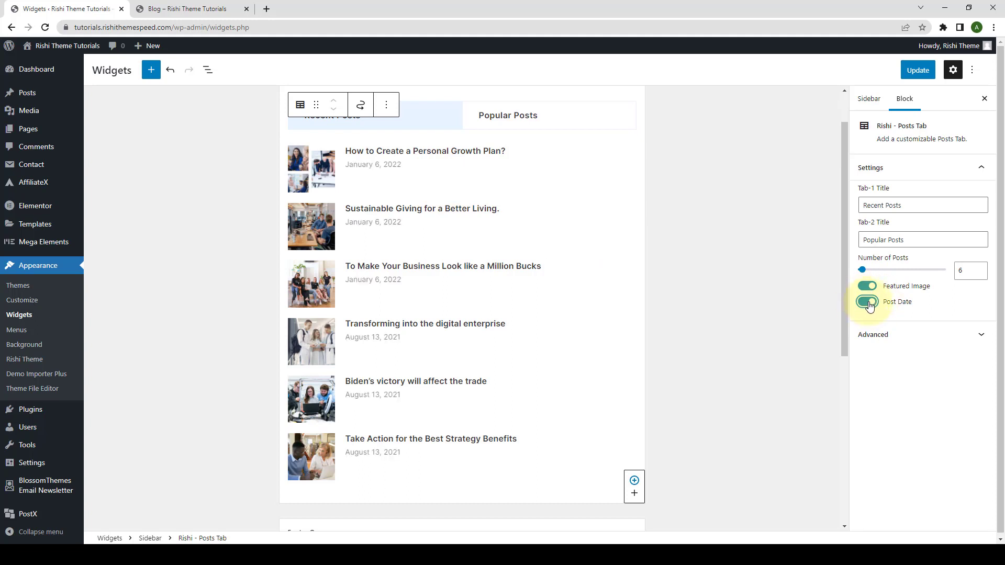
# Check both tabs in the preview and click Update to save the Sidebar widgets
pyautogui.click(549, 128)
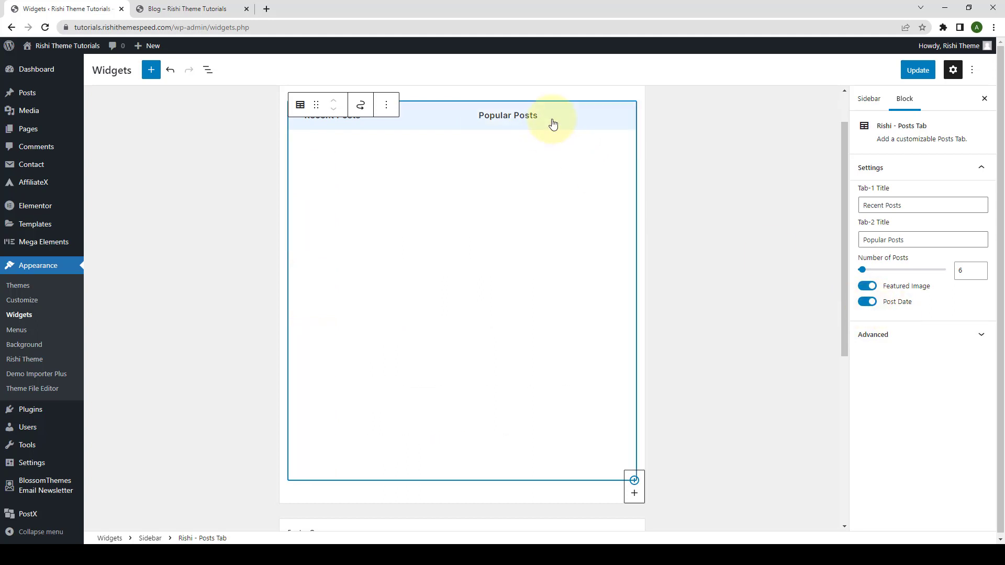
pyautogui.click(413, 127)
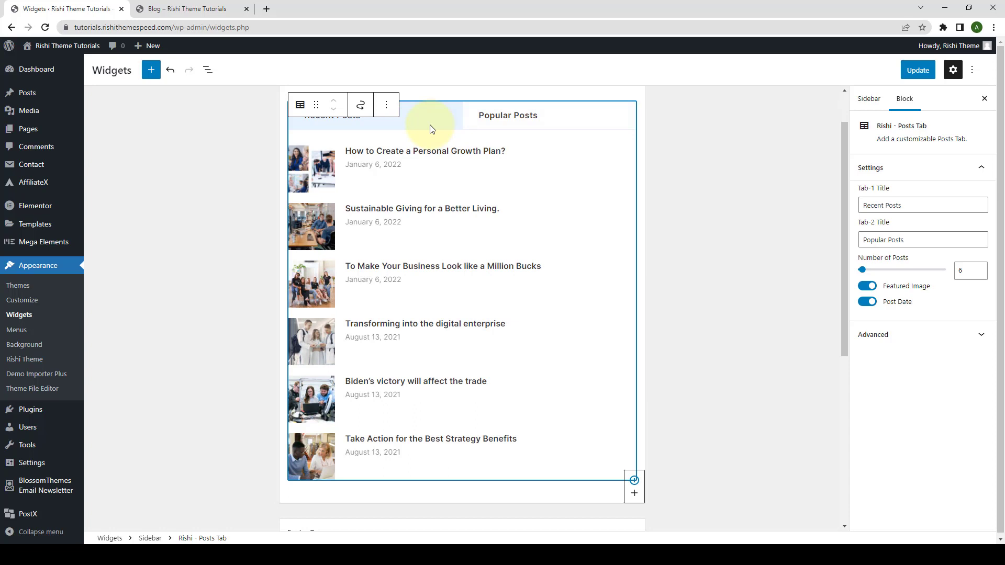
pyautogui.click(916, 74)
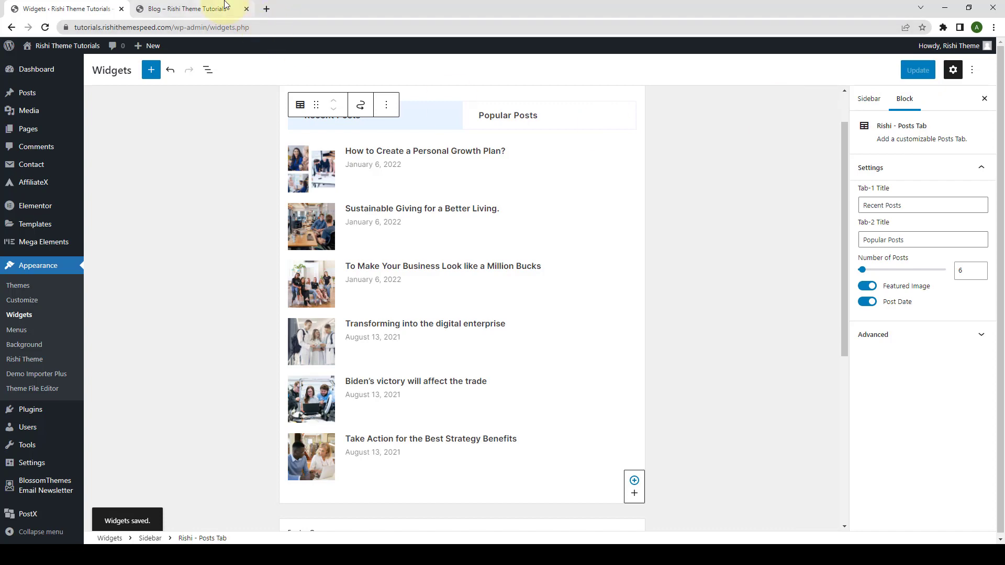
# Reload the live Blog page and check its Popular Posts and Recent Posts sidebar tabs
pyautogui.click(210, 9)
pyautogui.scroll(-2, 697, 329)
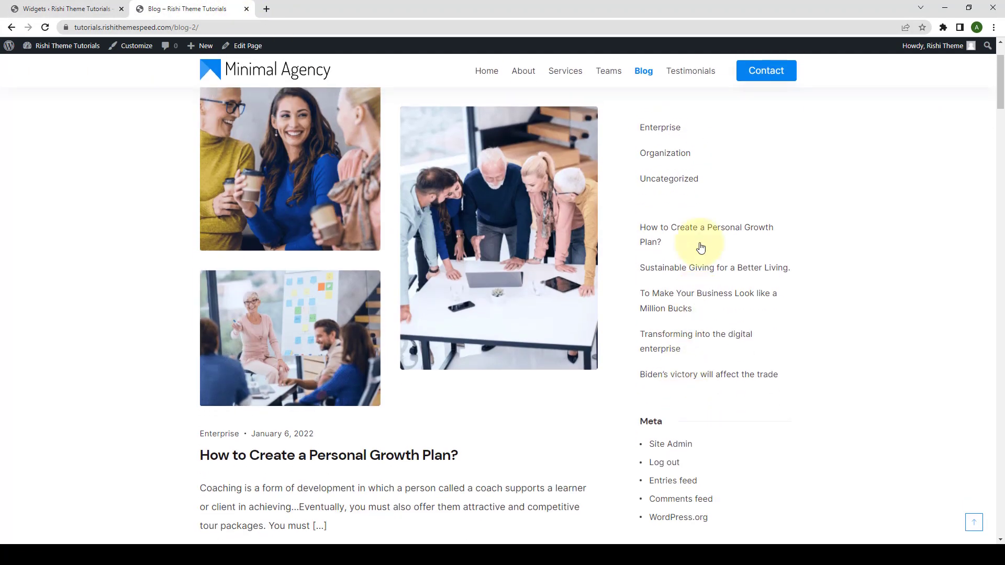
pyautogui.scroll(2, 697, 235)
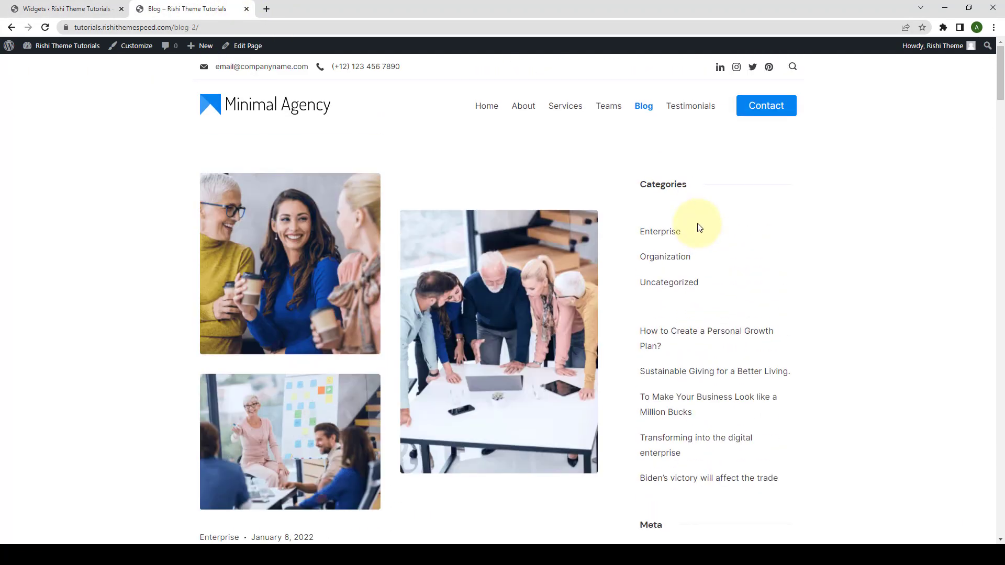
pyautogui.click(45, 28)
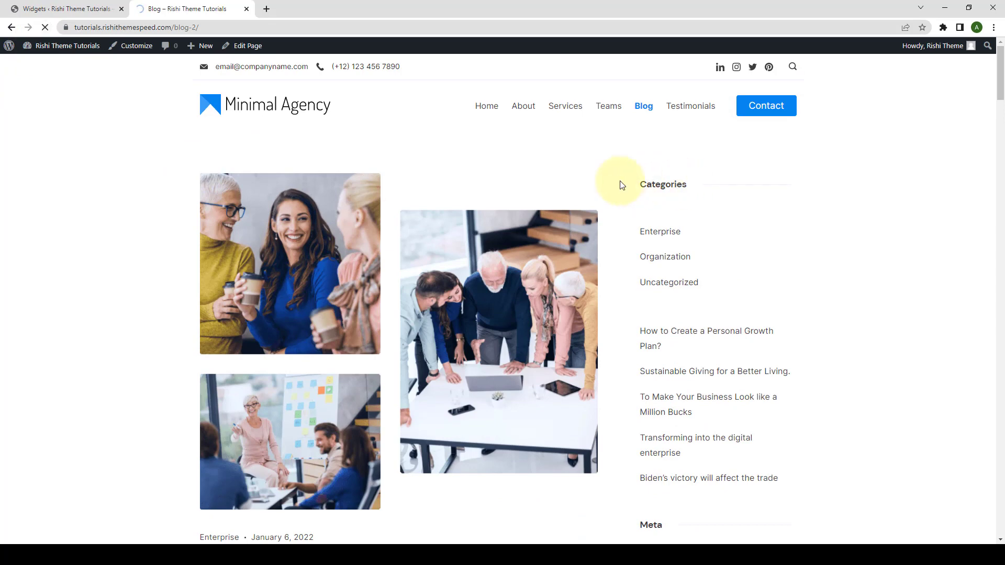
pyautogui.scroll(-3, 628, 204)
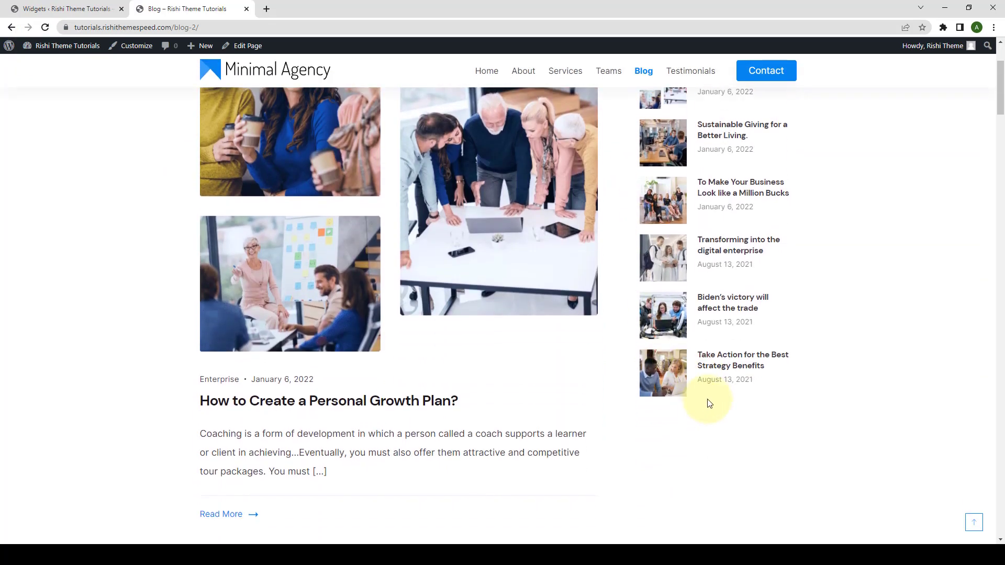
pyautogui.scroll(3, 749, 314)
pyautogui.click(749, 192)
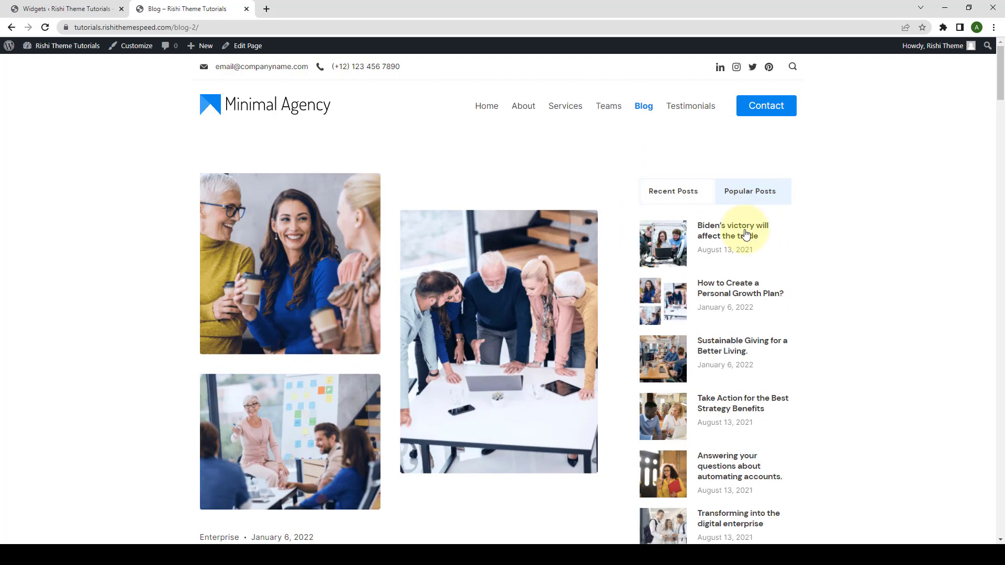
pyautogui.scroll(-2, 732, 325)
pyautogui.scroll(1, 722, 419)
pyautogui.click(700, 154)
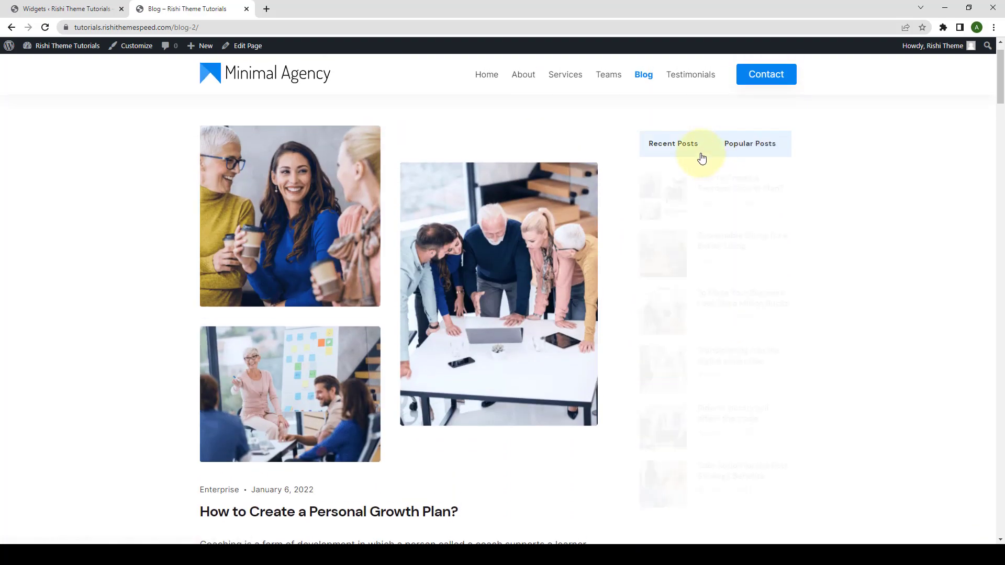